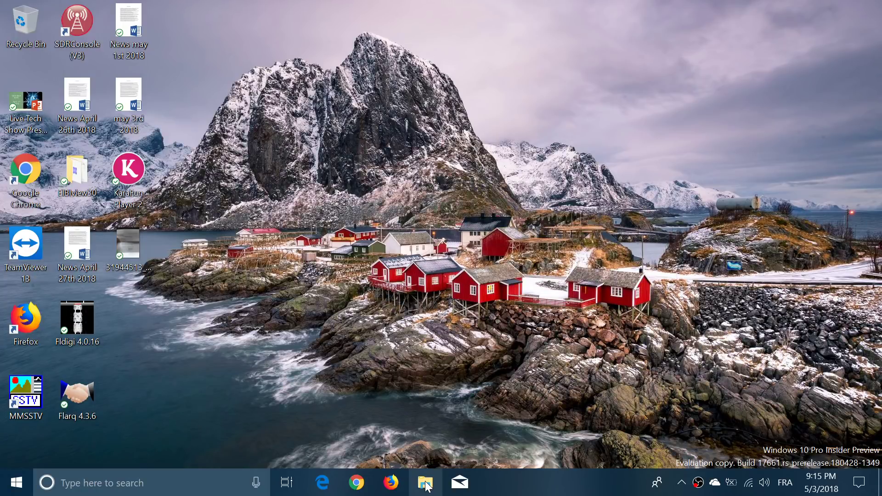
# Open File Explorer briefly and close it again
pyautogui.click(426, 484)
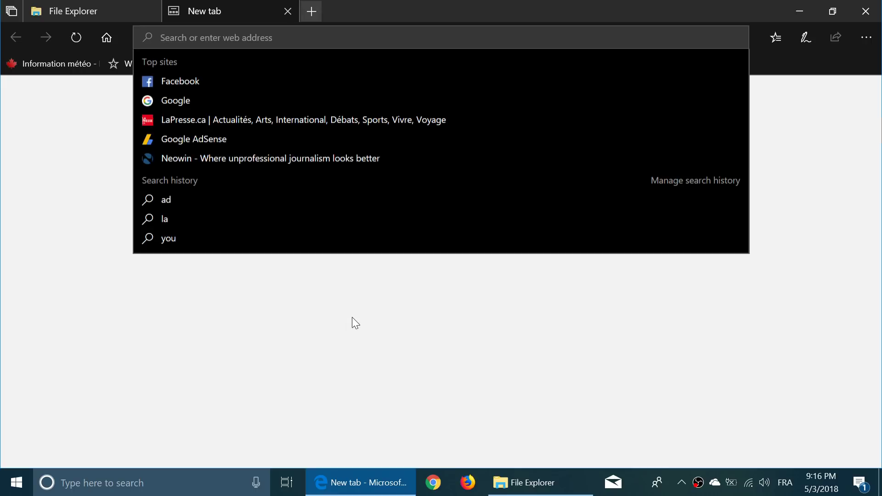
pyautogui.click(353, 318)
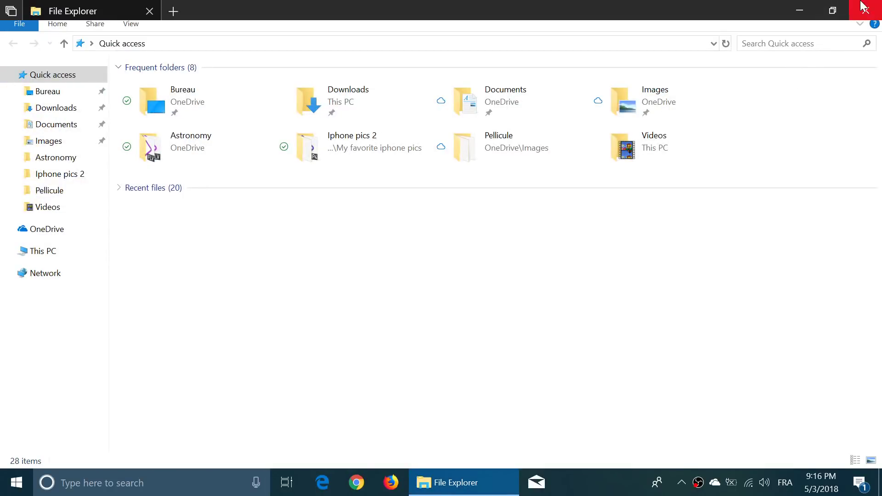
pyautogui.click(872, 12)
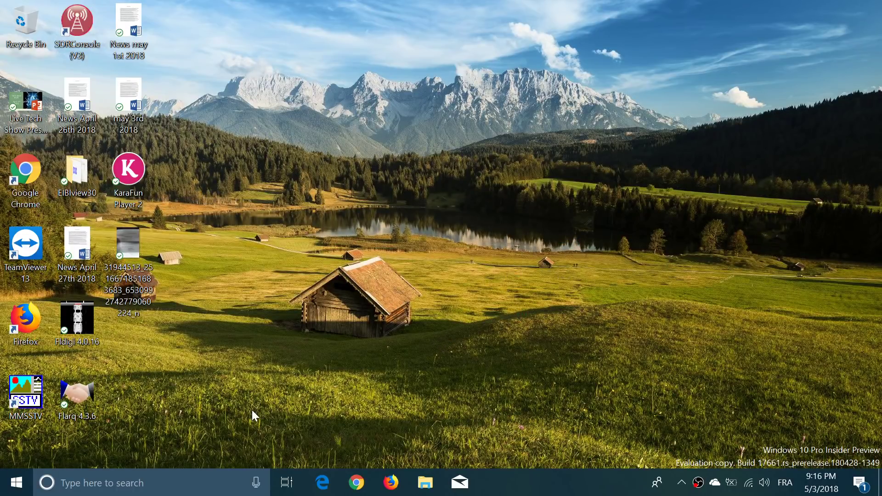
# Search the taskbar for 'sni' and launch Snipping Tool from Best match
pyautogui.click(16, 482)
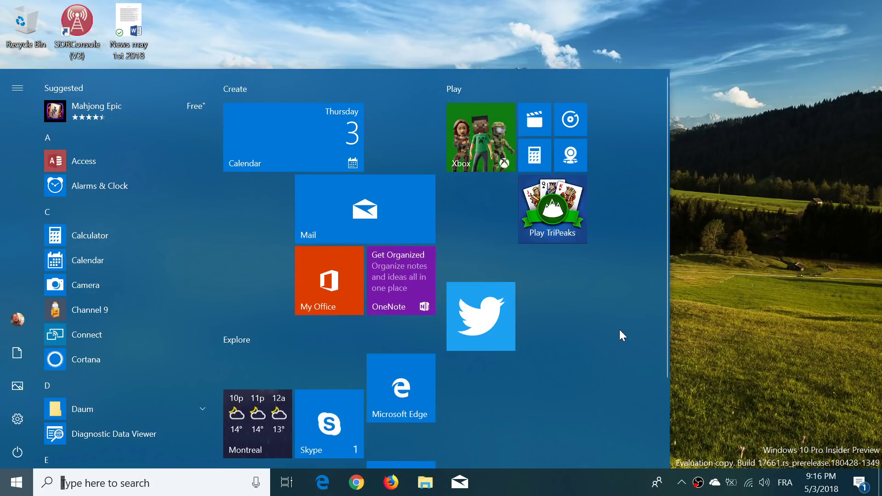
pyautogui.click(766, 235)
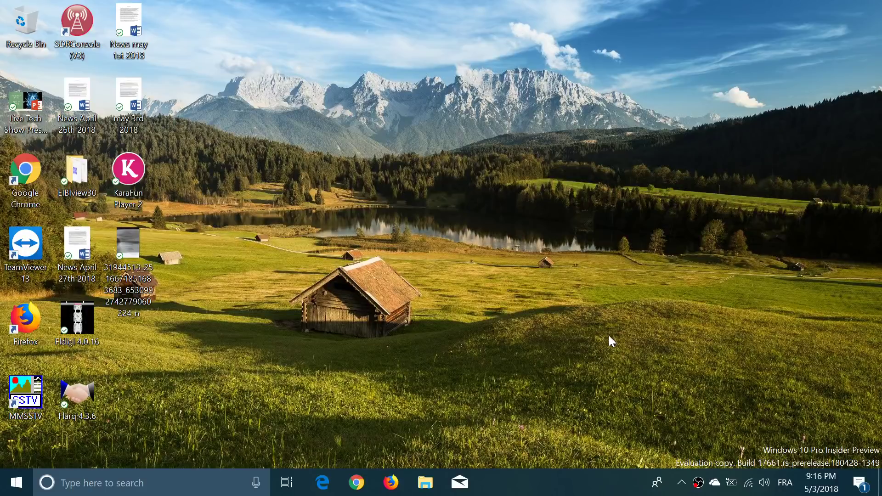
pyautogui.click(217, 487)
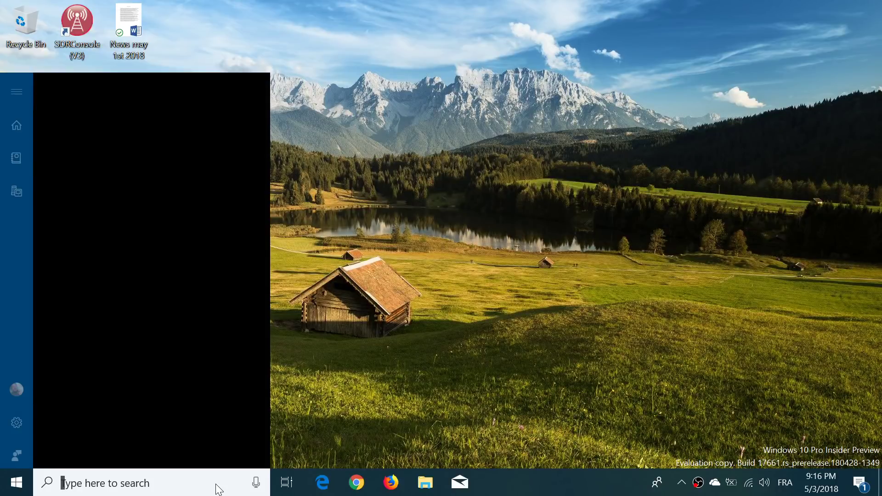
pyautogui.write('s')
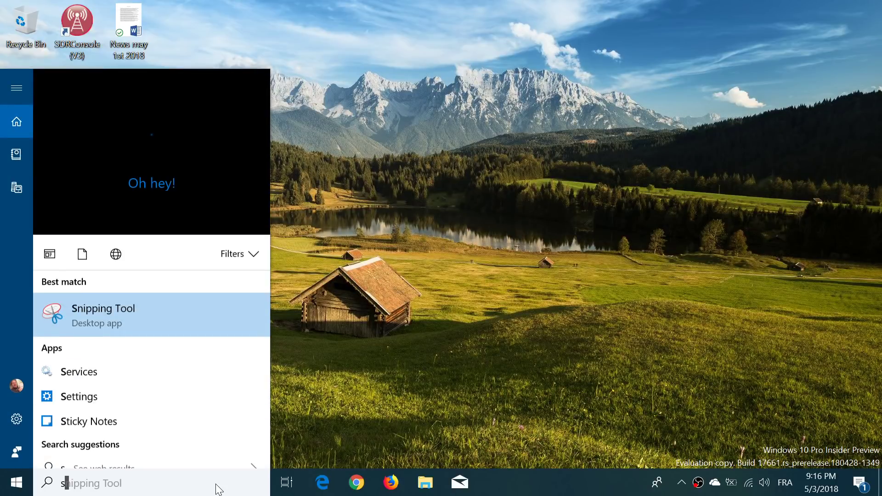
pyautogui.write('ni')
pyautogui.click(155, 149)
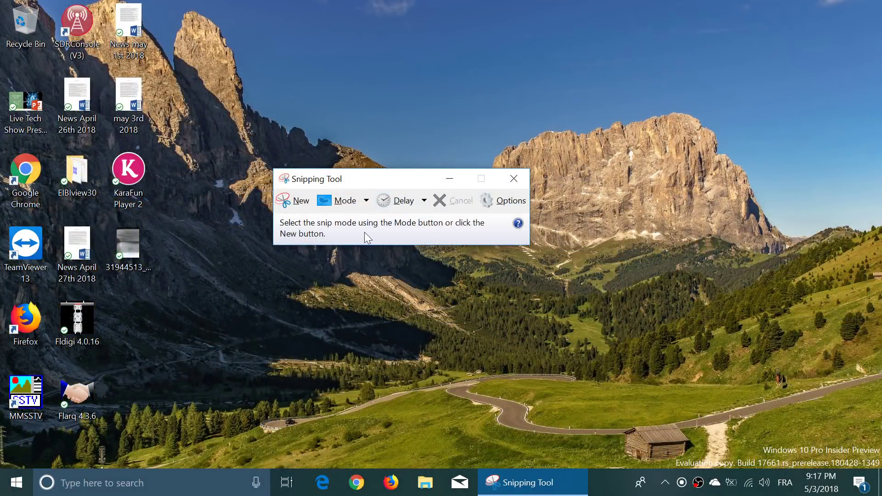
# Take a Full-screen Snip, then close Snipping Tool, answering No to saving it
pyautogui.click(367, 201)
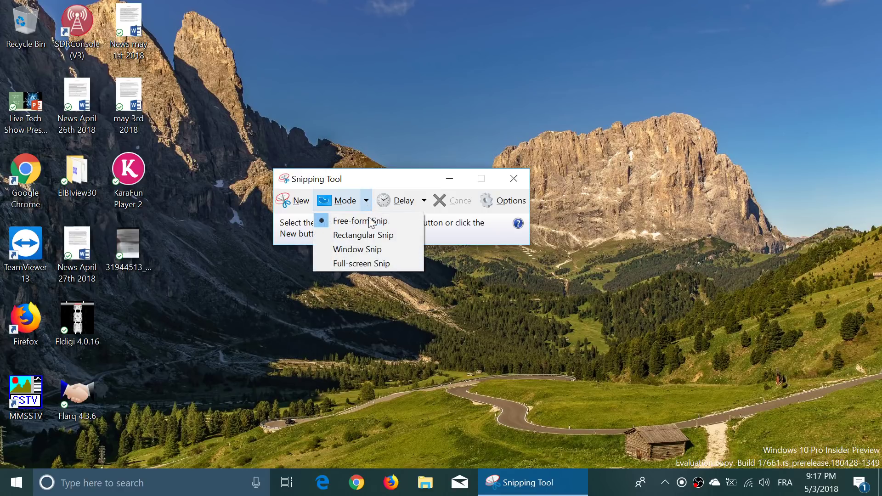
pyautogui.click(369, 263)
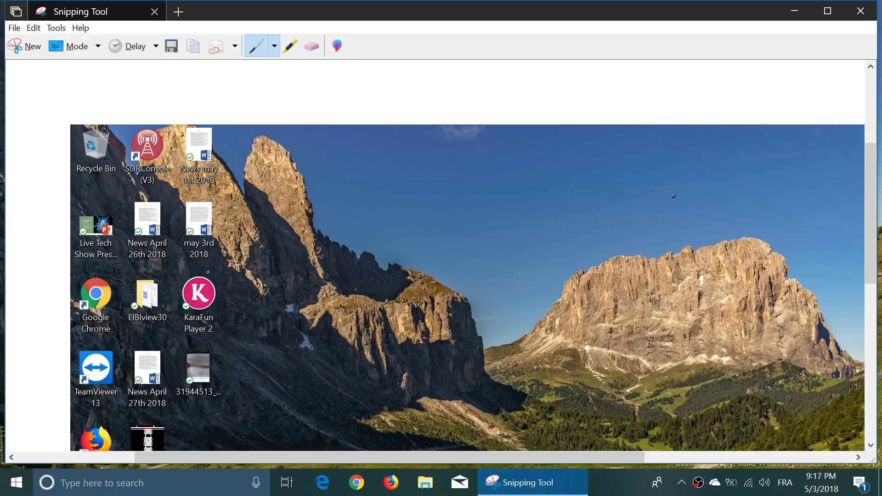
pyautogui.click(862, 13)
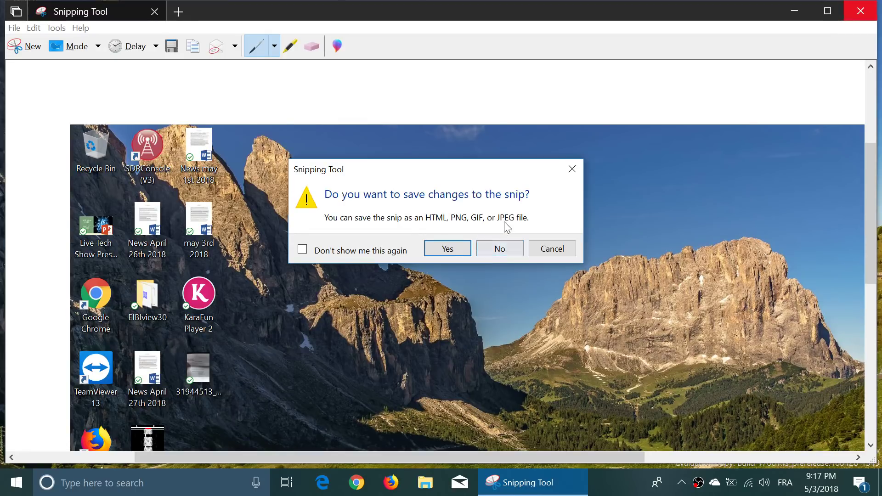
pyautogui.click(506, 247)
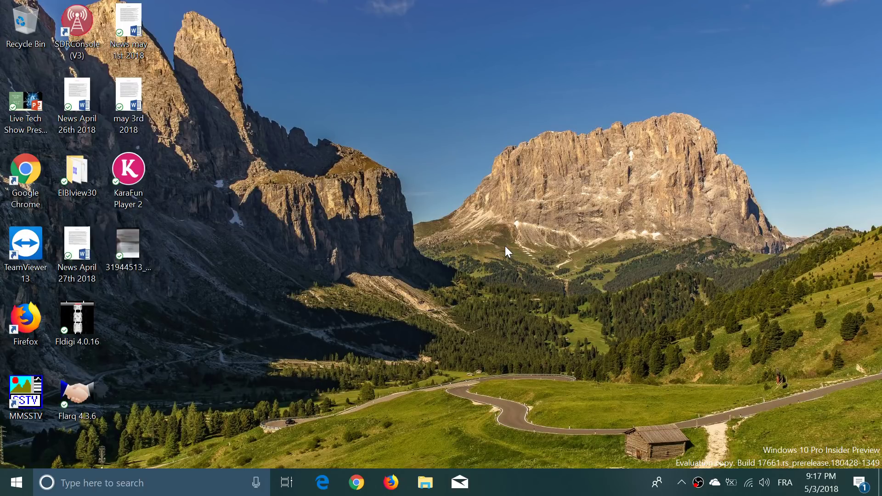
# Clear all Action Center notifications, then freeform-snip the Chrome, TeamViewer and neighbouring desktop icons
pyautogui.click(857, 483)
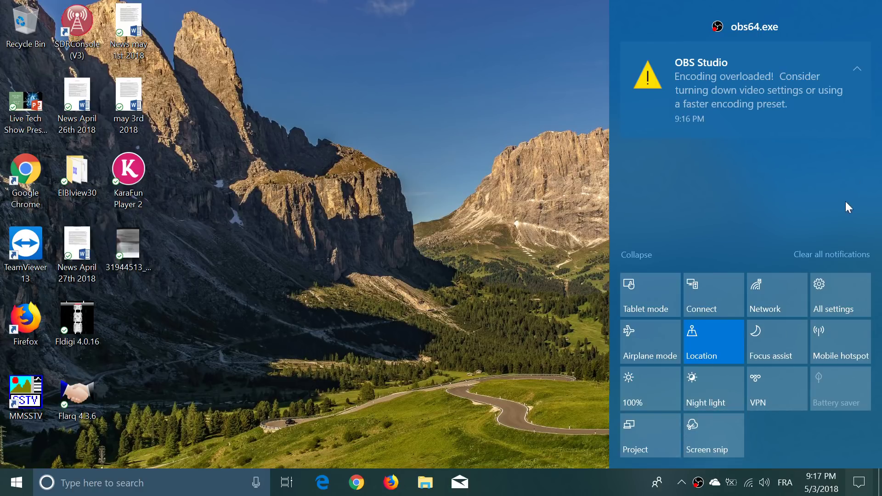
pyautogui.click(836, 255)
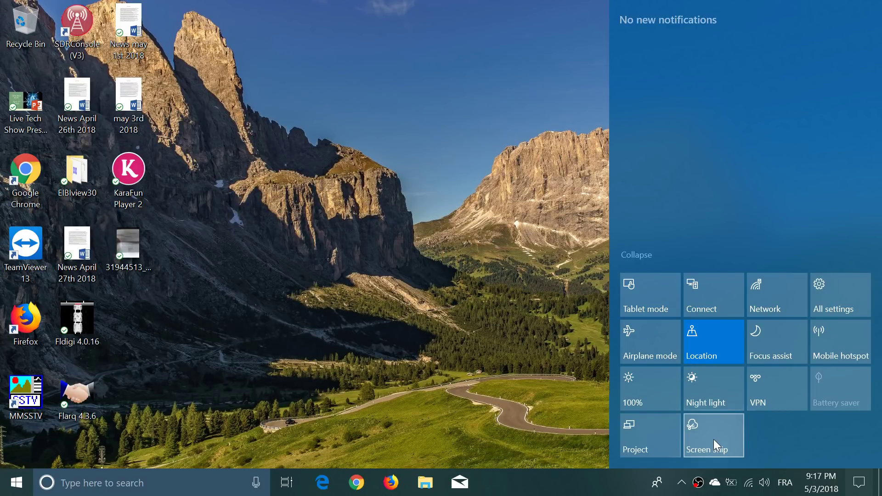
pyautogui.click(713, 439)
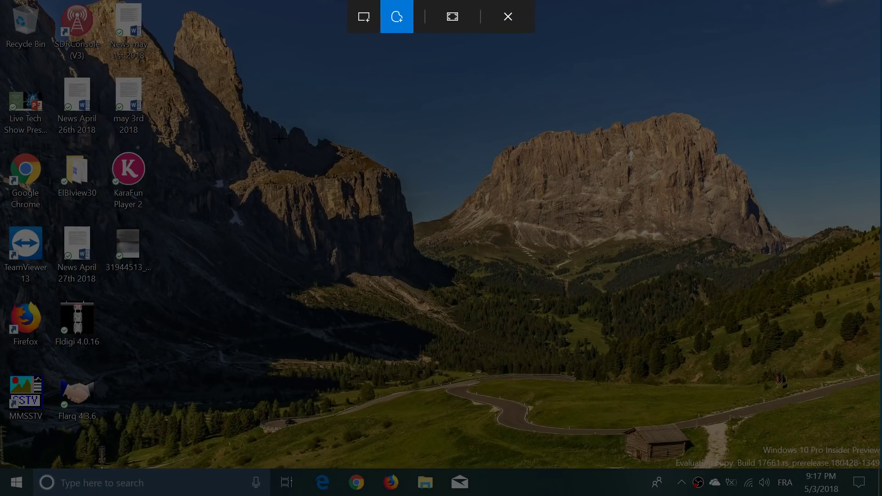
pyautogui.moveTo(177, 234)
pyautogui.mouseDown()
pyautogui.moveTo(180, 216)
pyautogui.moveTo(140, 147)
pyautogui.mouseUp()
pyautogui.moveTo(69, 132)
pyautogui.mouseDown()
pyautogui.moveTo(7, 153)
pyautogui.moveTo(2, 264)
pyautogui.moveTo(114, 276)
pyautogui.moveTo(153, 268)
pyautogui.moveTo(178, 232)
pyautogui.mouseUp()
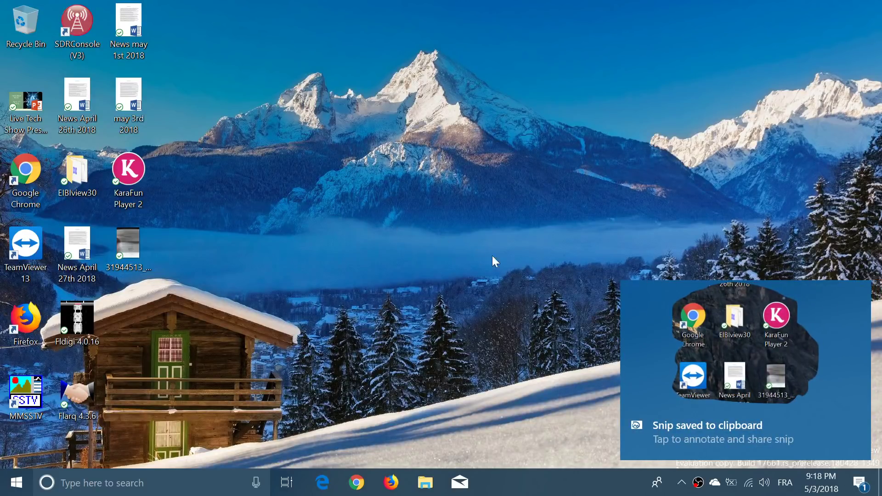
# Open the clipboard snip in Screen Sketch, scribble a blue ballpoint stroke across it, and dismiss Share
pyautogui.click(768, 408)
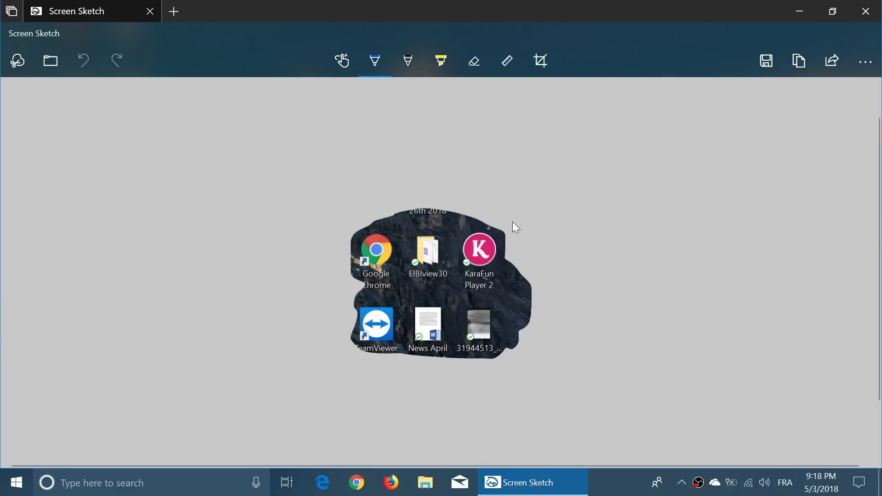
pyautogui.moveTo(424, 182)
pyautogui.mouseDown()
pyautogui.moveTo(530, 280)
pyautogui.moveTo(303, 413)
pyautogui.mouseUp()
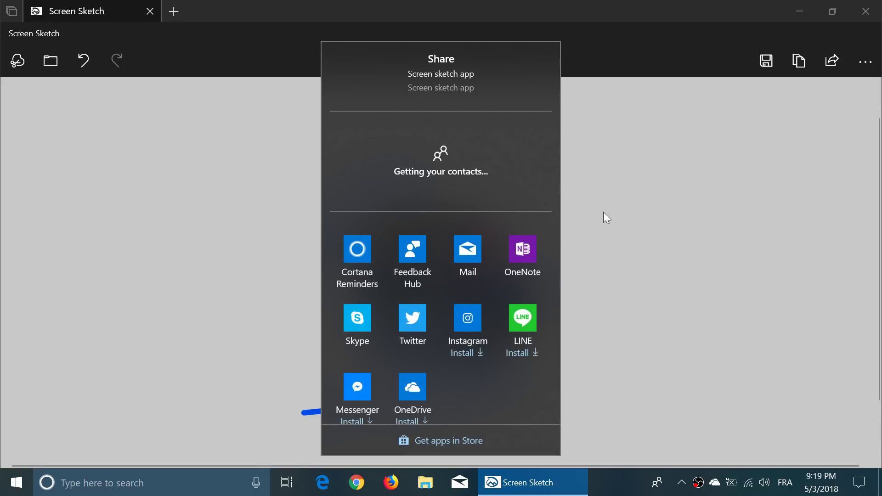
pyautogui.scroll(-1, 491, 351)
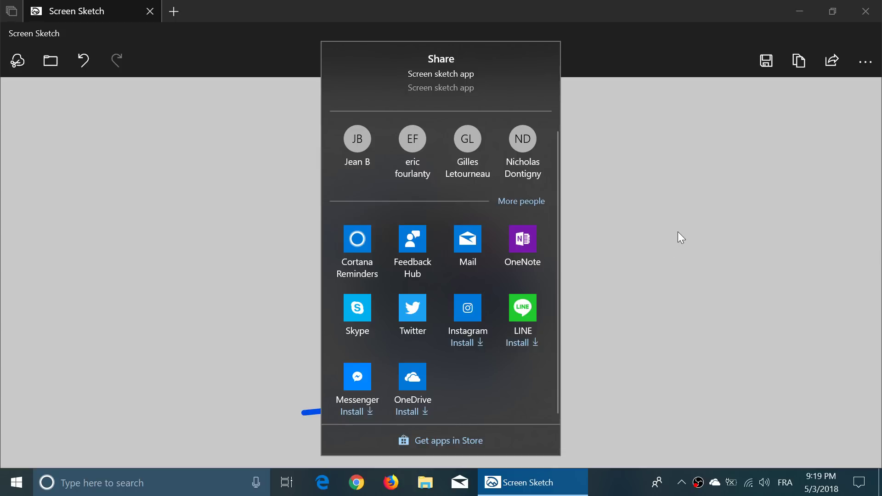
pyautogui.click(640, 281)
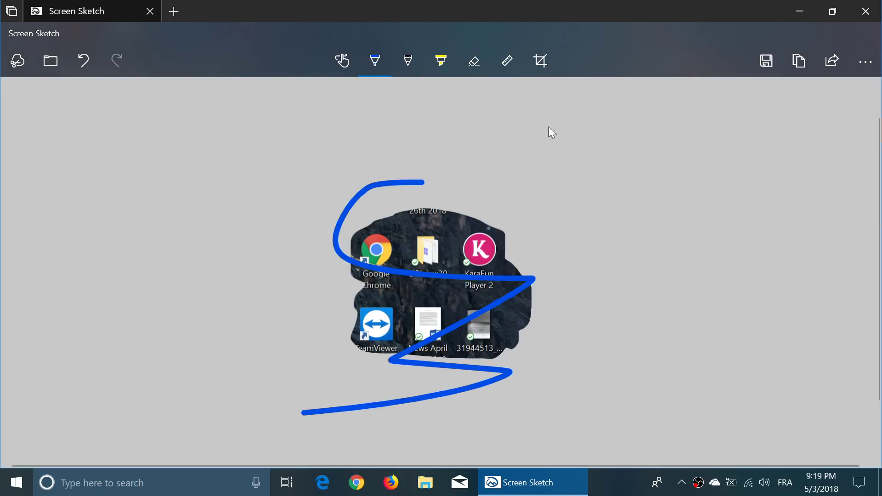
# Close Screen Sketch, then take a new snip with Win+Shift+S and open it for annotation
pyautogui.click(868, 16)
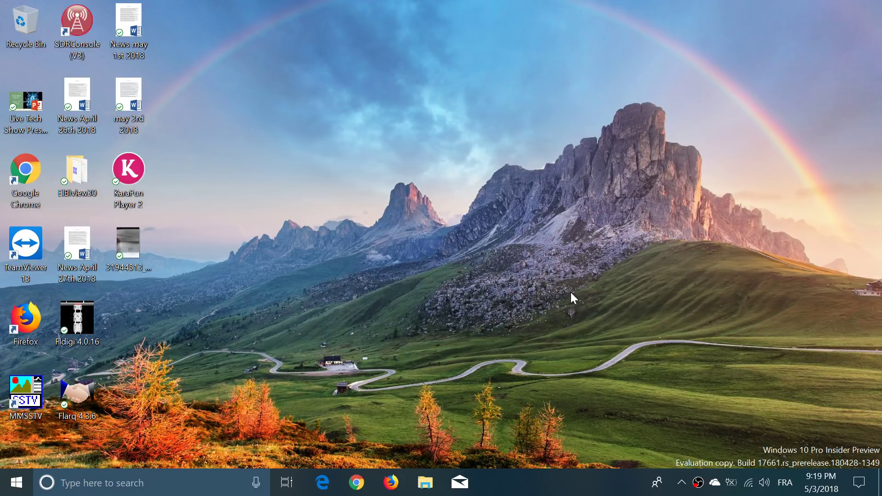
pyautogui.press('super+shift+s')
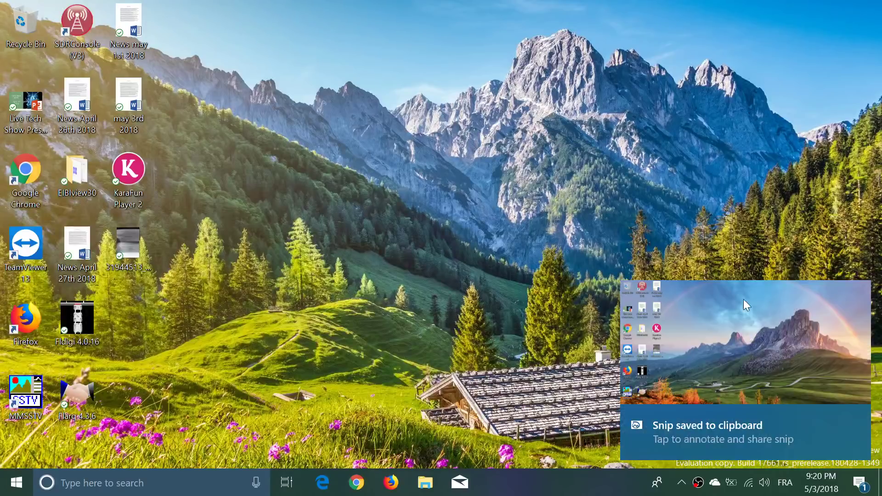
pyautogui.click(770, 381)
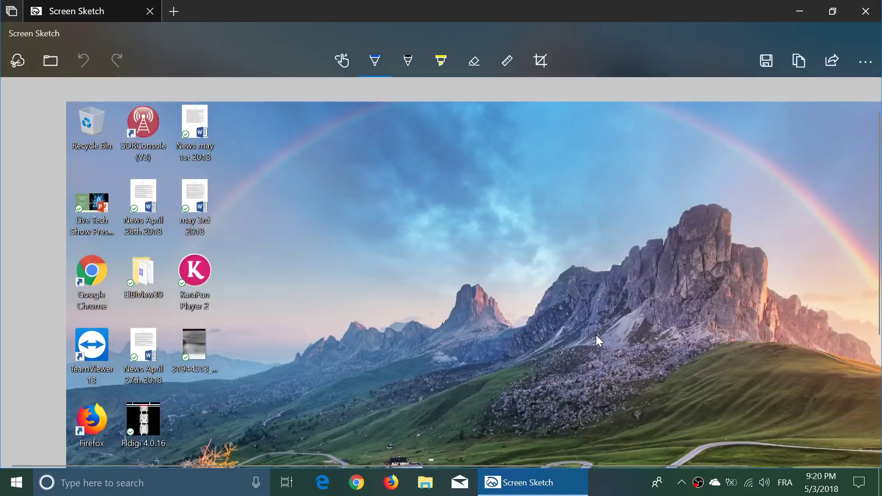
# Scroll around the new screenshot in Screen Sketch, then close the window
pyautogui.scroll(-10, 593, 335)
pyautogui.hscroll(3, 594, 334)
pyautogui.scroll(12, 593, 334)
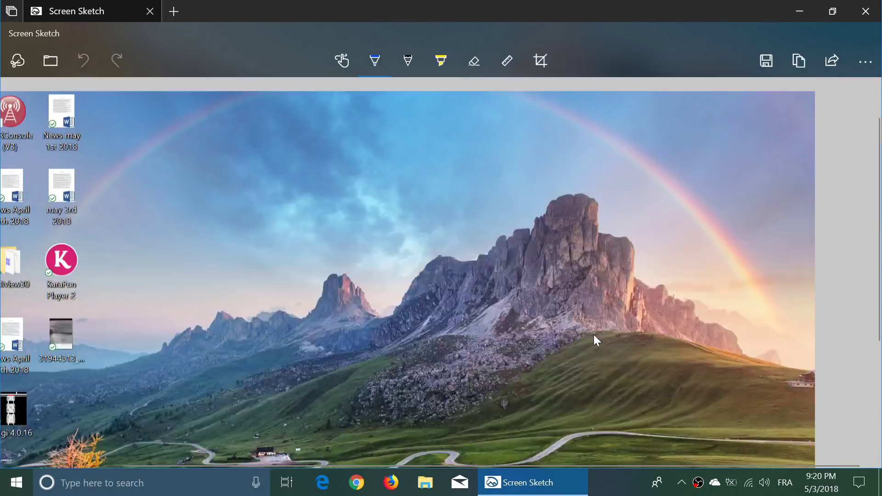
pyautogui.scroll(-4, 298, 174)
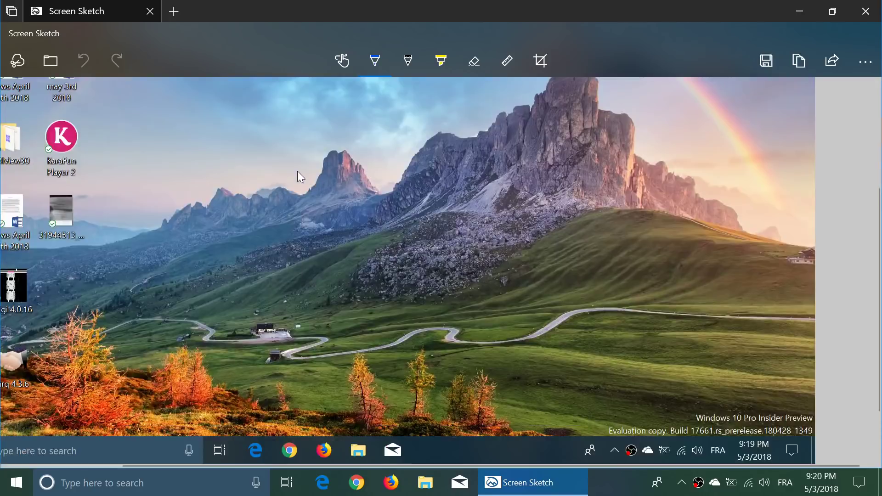
pyautogui.hscroll(-3, 298, 173)
pyautogui.scroll(4, 589, 88)
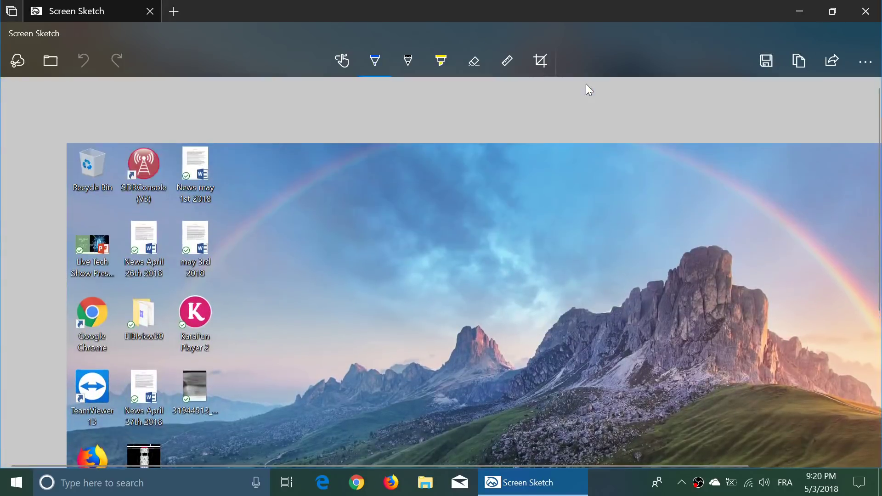
pyautogui.hscroll(3, 594, 241)
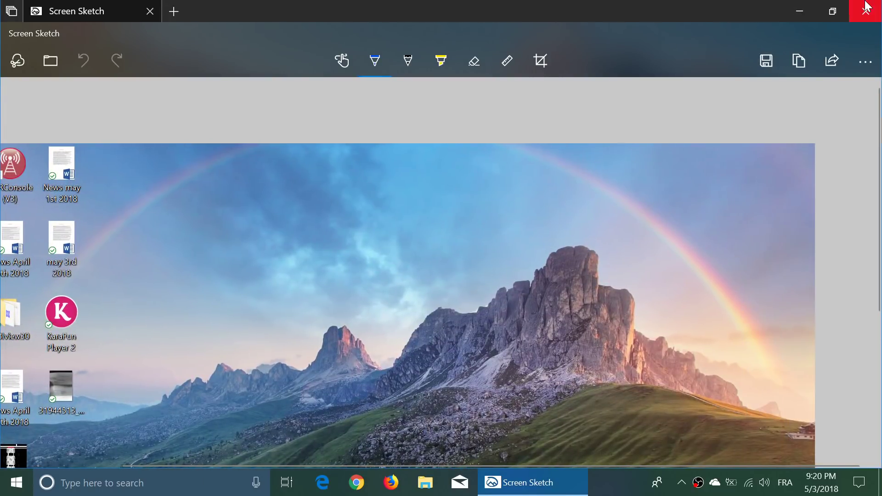
pyautogui.click(869, 12)
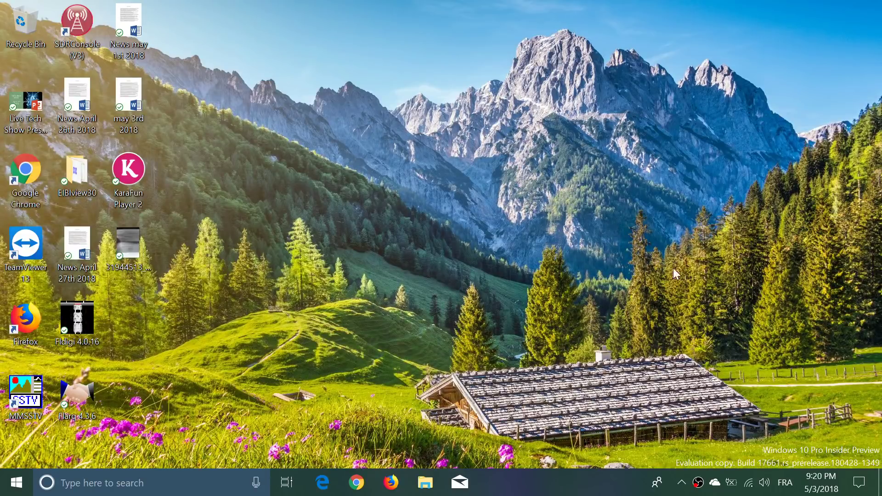
pyautogui.click(860, 483)
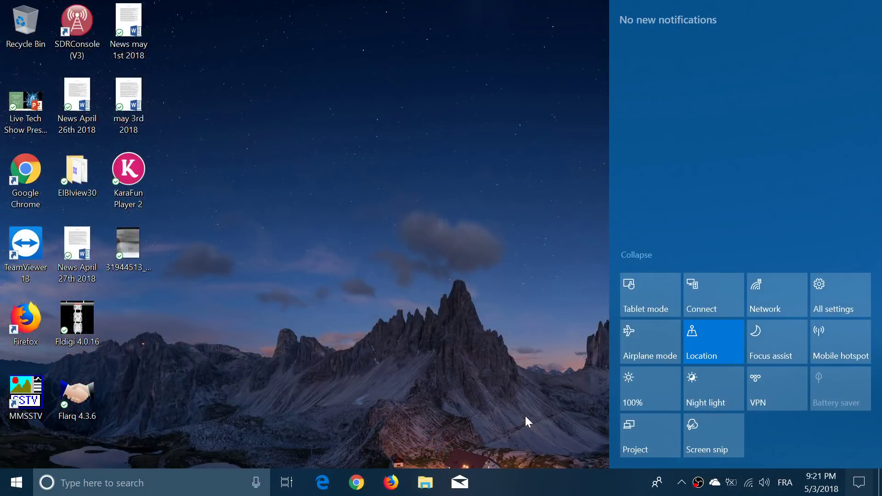
pyautogui.click(312, 296)
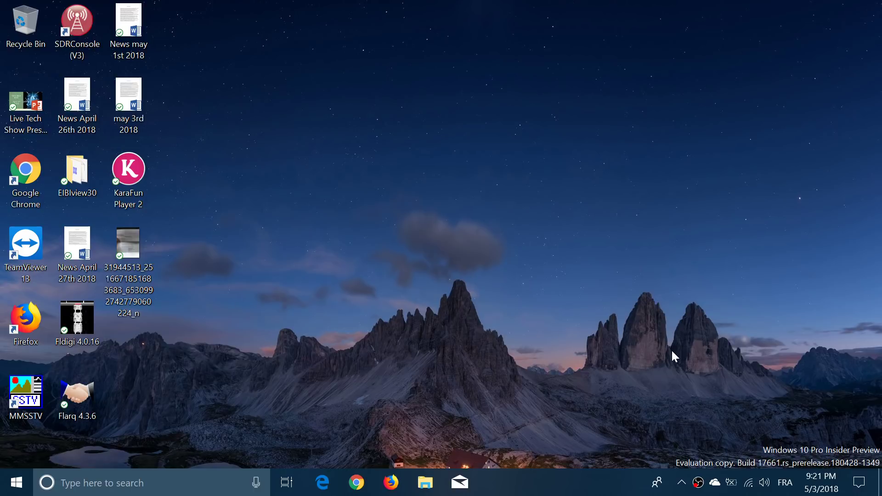
pyautogui.click(287, 482)
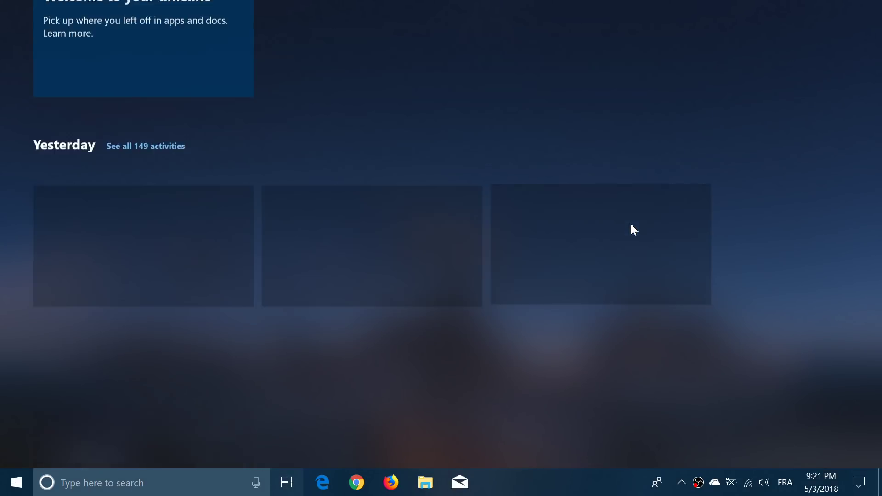
pyautogui.scroll(-10, 632, 226)
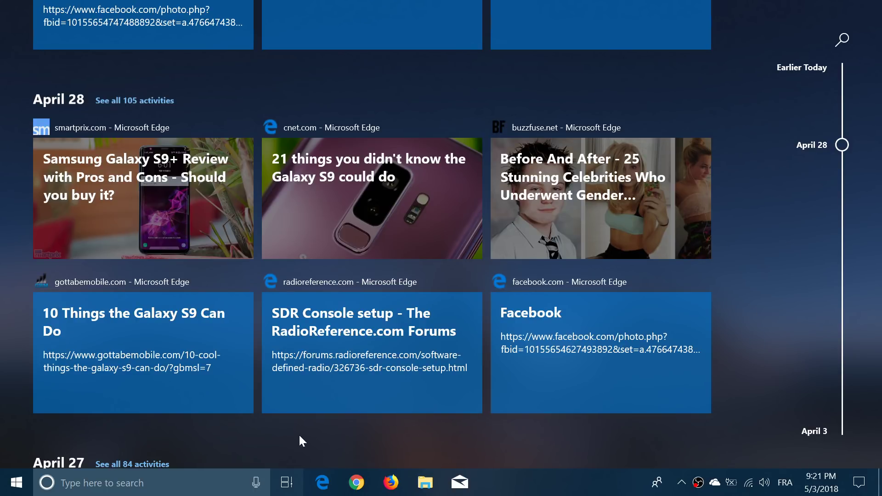
pyautogui.scroll(-6, 753, 424)
pyautogui.scroll(15, 753, 425)
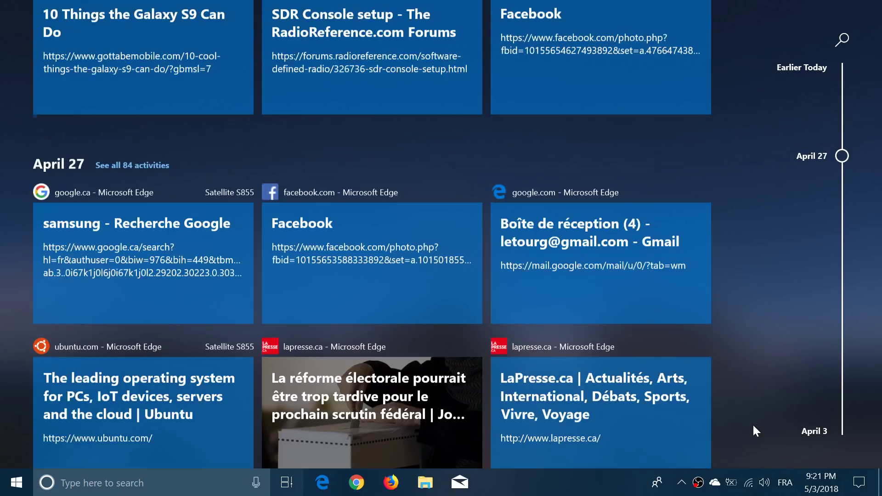
pyautogui.scroll(5, 753, 424)
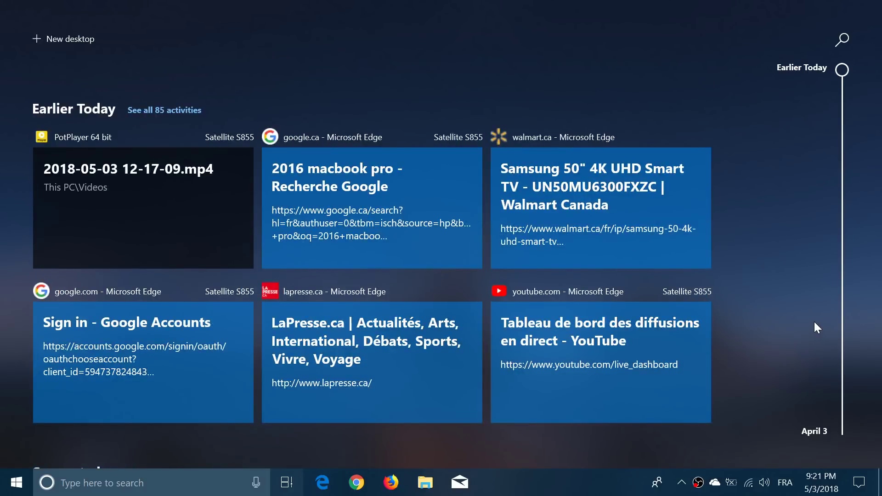
pyautogui.click(616, 78)
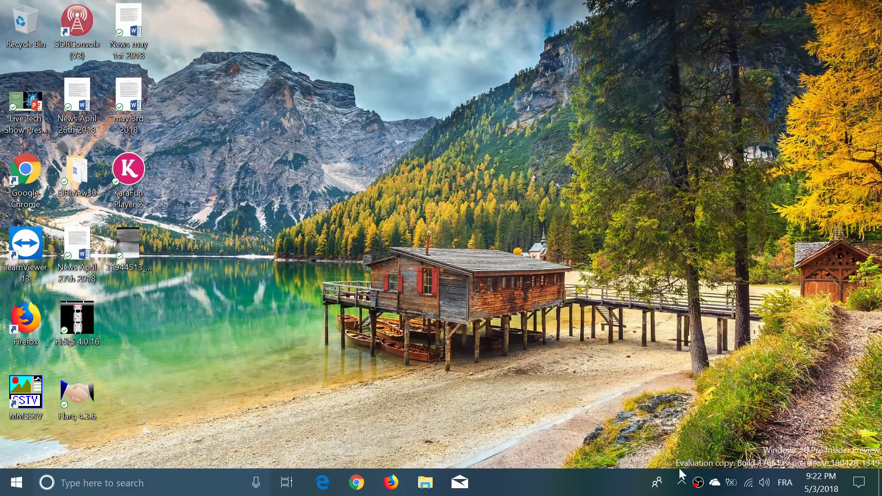
# Open Windows Security from the hidden tray icons and dismiss the Twitter notification
pyautogui.click(682, 483)
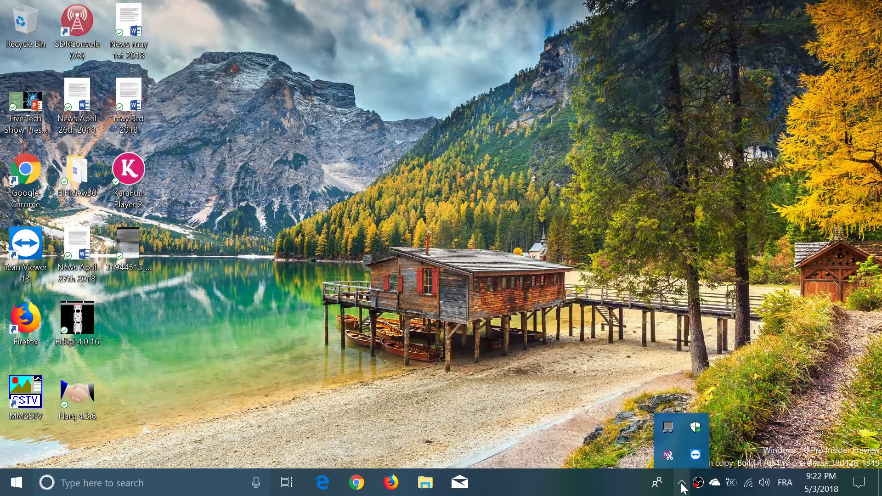
pyautogui.click(695, 428)
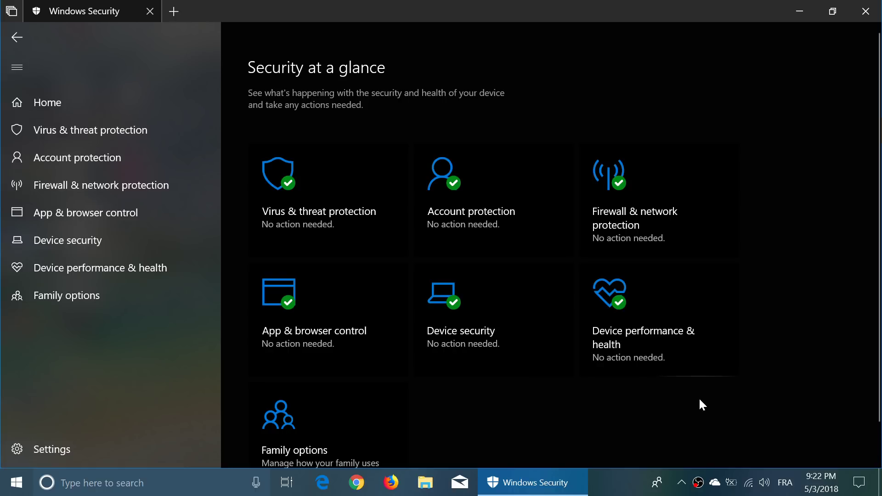
pyautogui.scroll(-2, 700, 400)
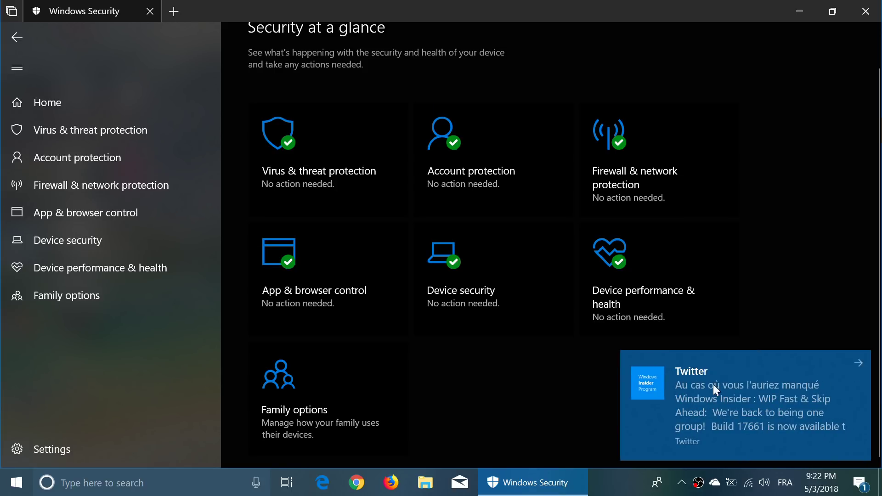
pyautogui.click(858, 364)
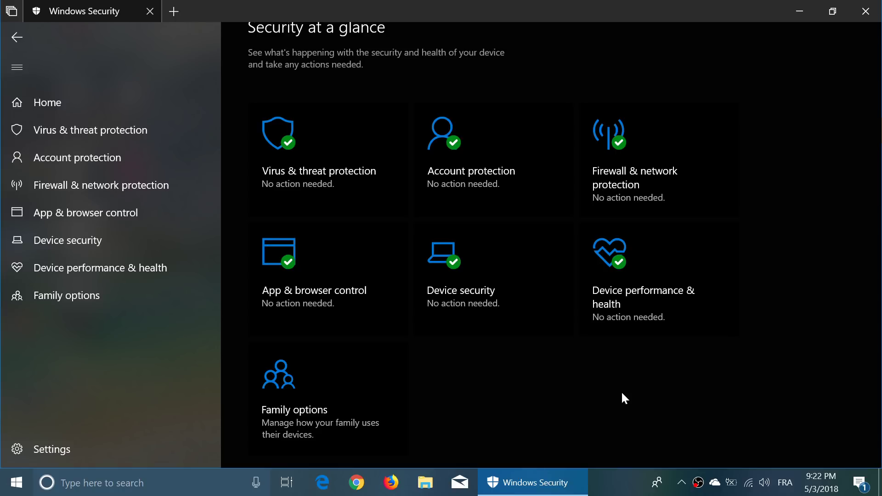
# Close Windows Security, review the Focus assist automatic rules in Settings > System, then close Settings
pyautogui.click(865, 16)
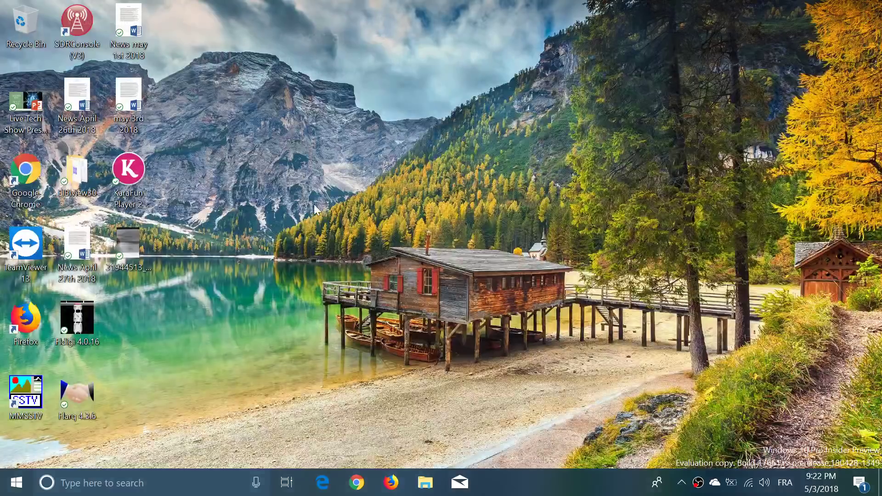
pyautogui.click(859, 482)
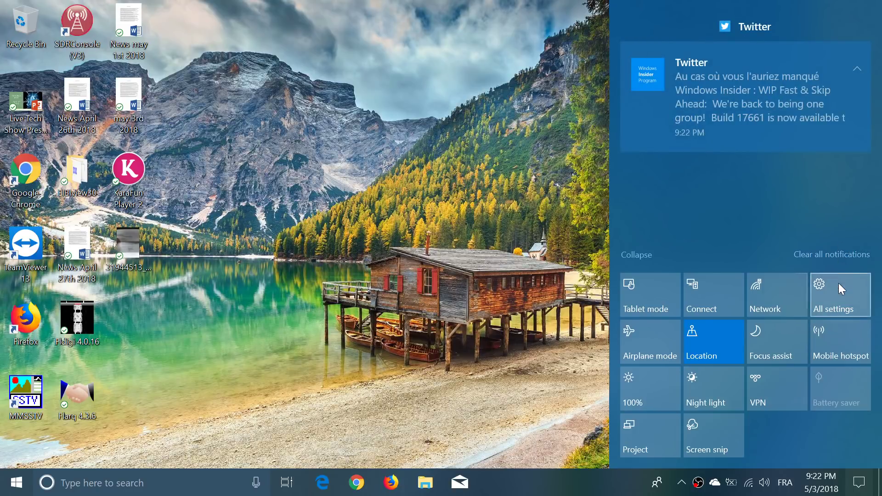
pyautogui.click(839, 303)
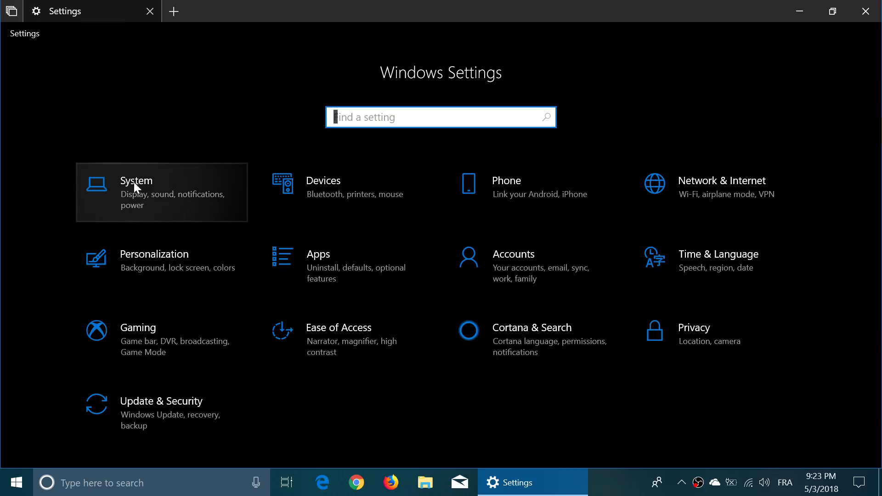
pyautogui.click(159, 189)
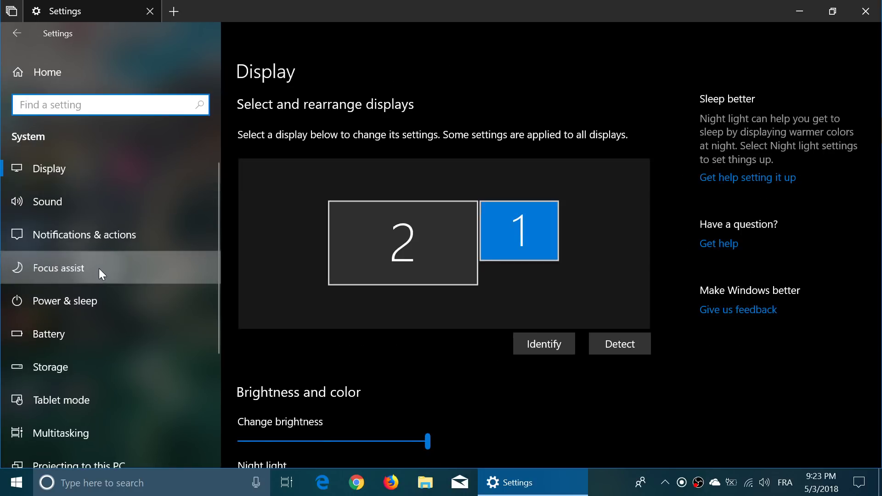
pyautogui.click(99, 268)
pyautogui.scroll(-5, 724, 322)
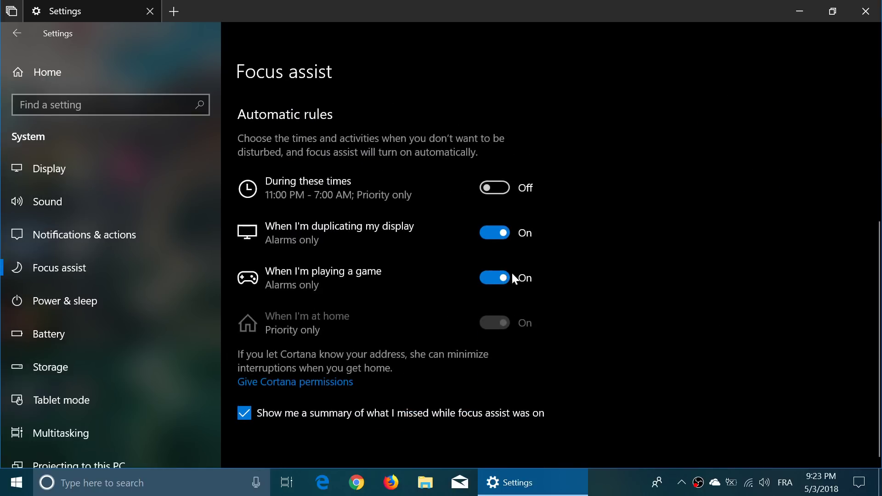
pyautogui.click(865, 11)
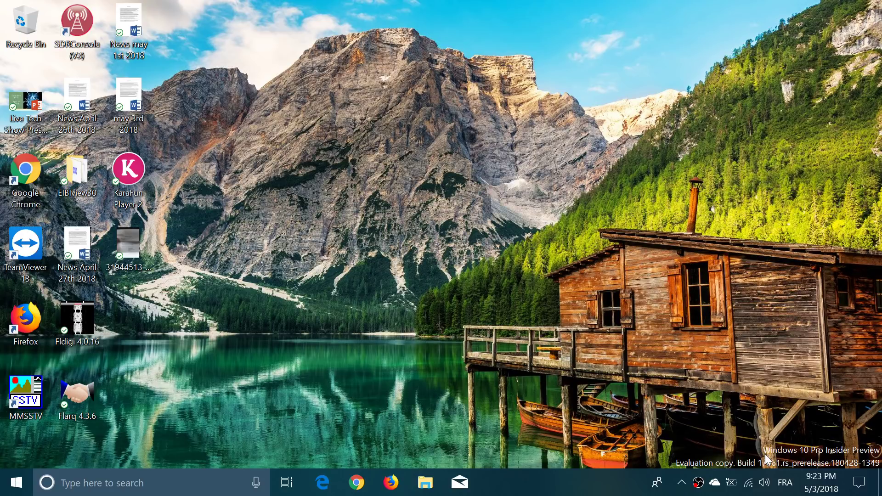
pyautogui.rightClick(765, 488)
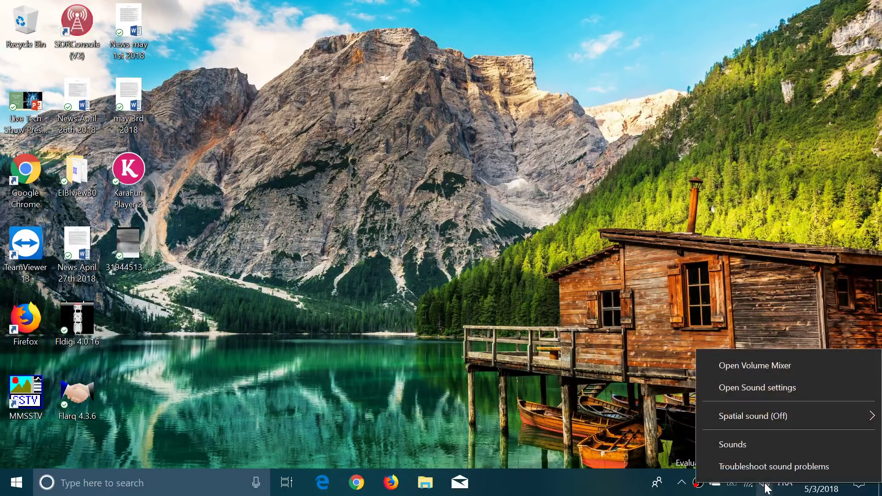
pyautogui.click(760, 386)
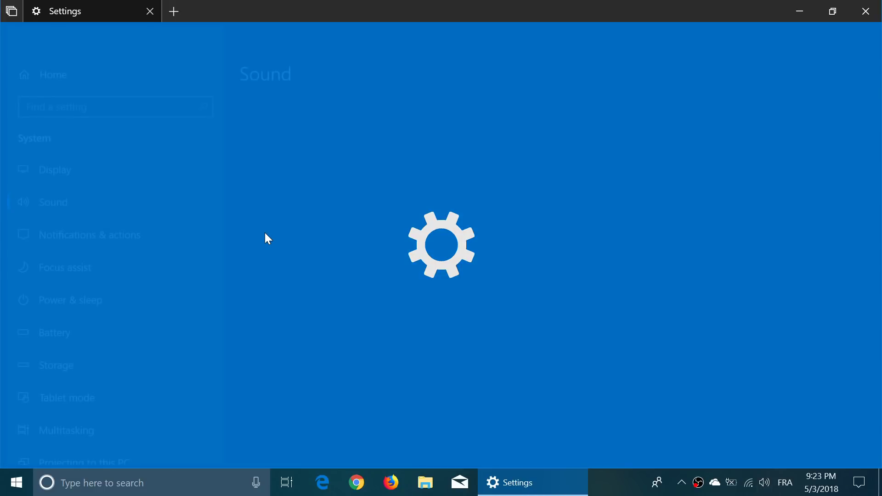
pyautogui.scroll(-4, 365, 226)
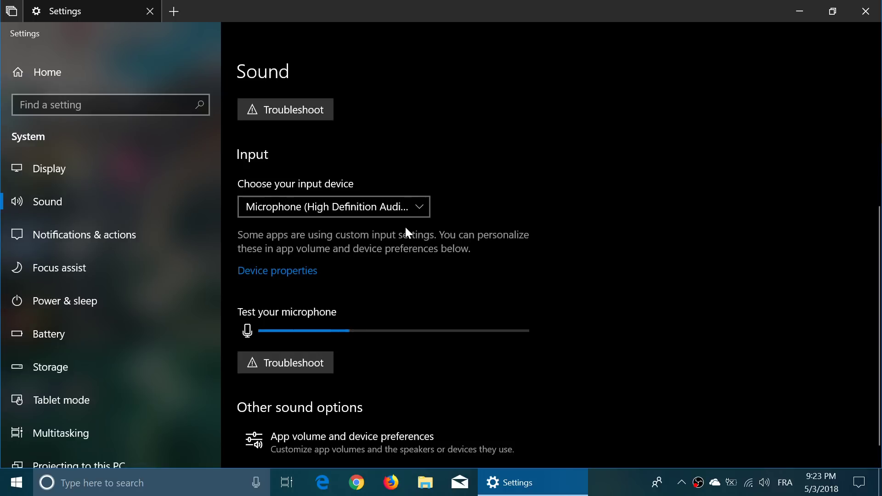
pyautogui.click(297, 272)
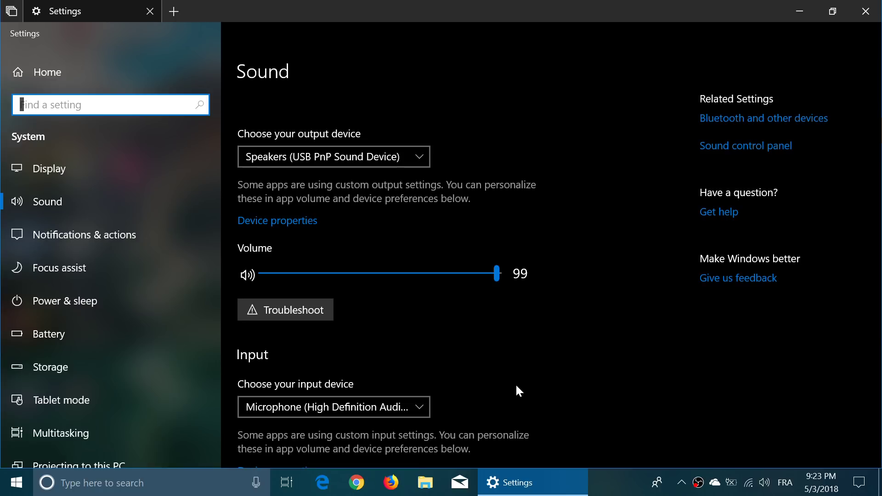
pyautogui.click(863, 9)
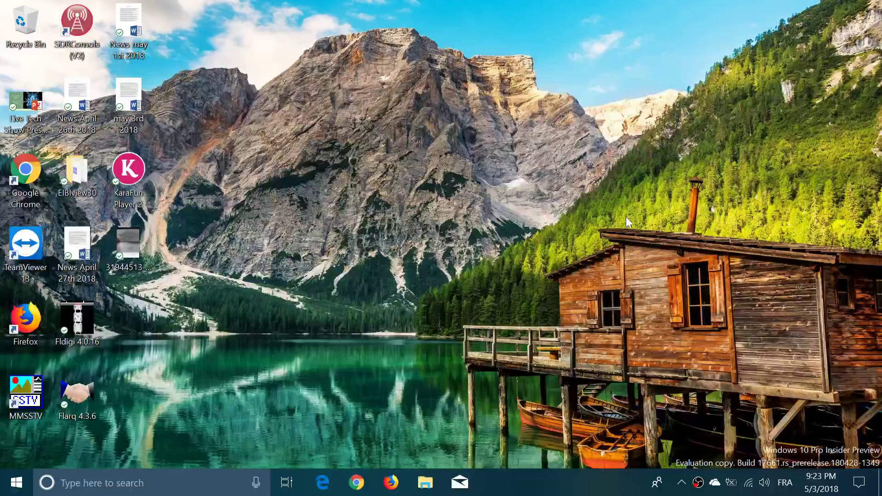